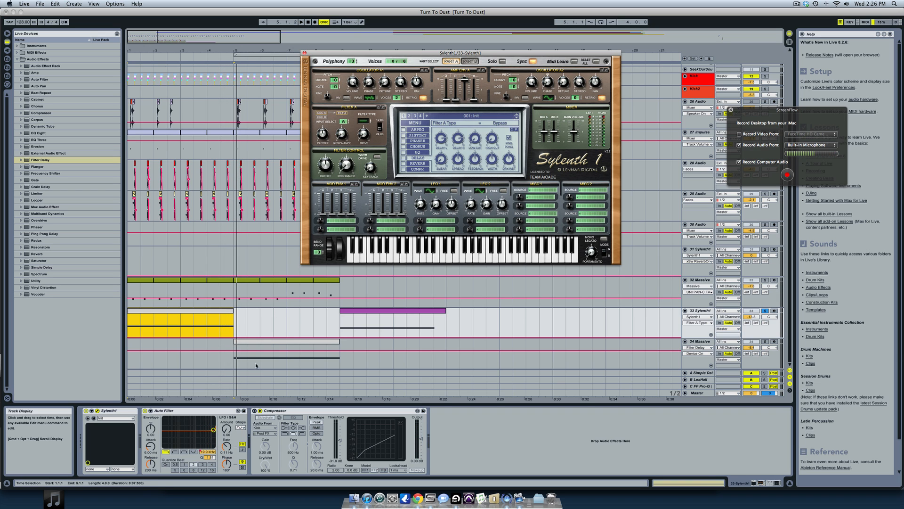
- Unsolo the 33 Sylenth1 track and deactivate the 34 Massive track
left_click(270, 341)
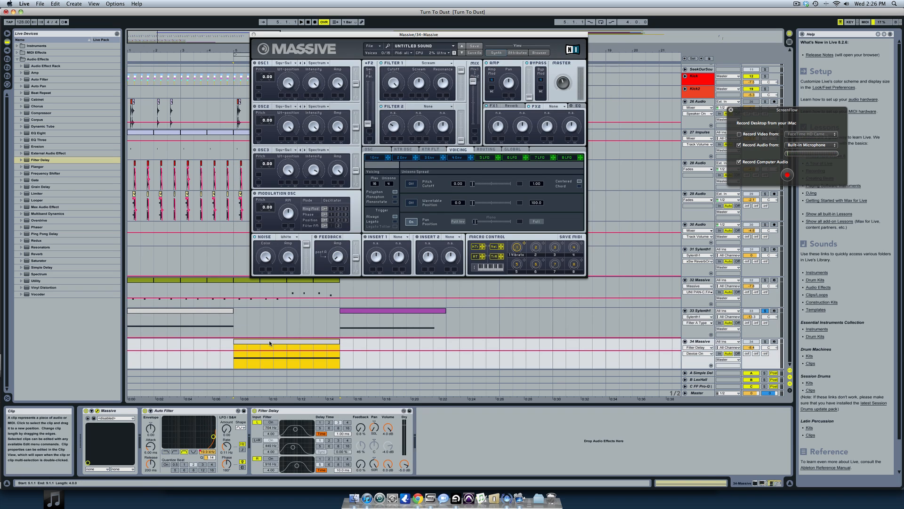
left_click(217, 313)
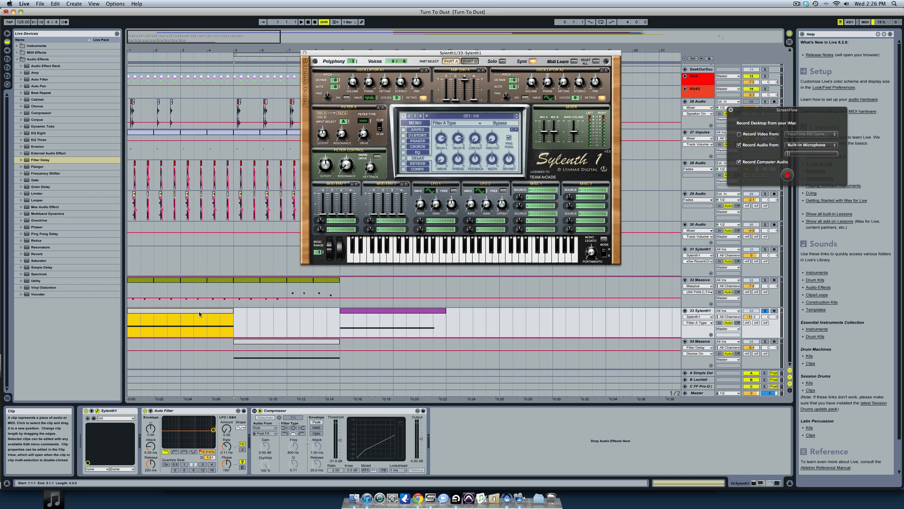
left_click(766, 311)
left_click(756, 345)
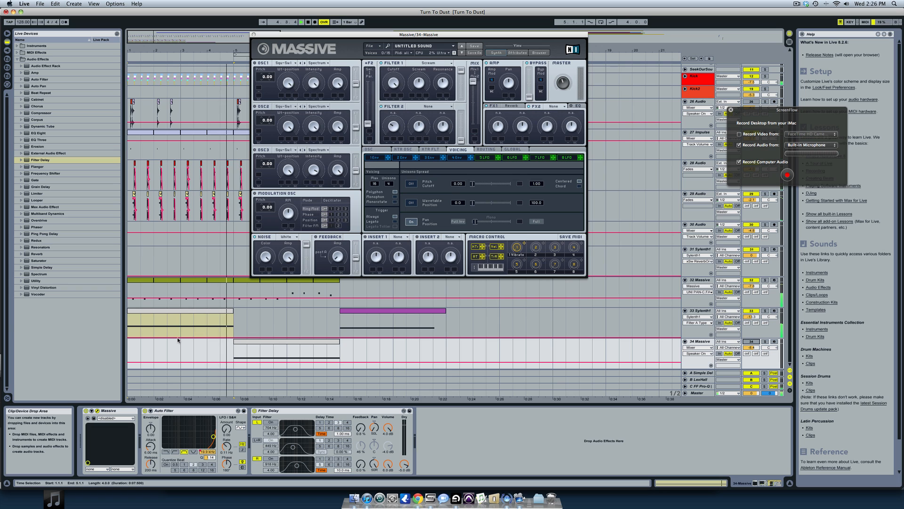
- Initialize the Sylenth1 preset on track 33 and set Oscillator A1 to the noise wave with 2 voices
left_click(217, 312)
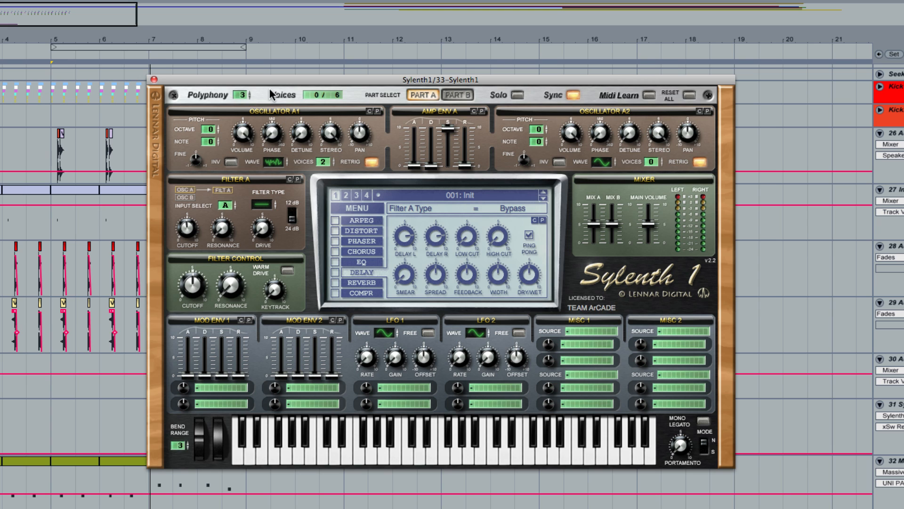
left_click(368, 211)
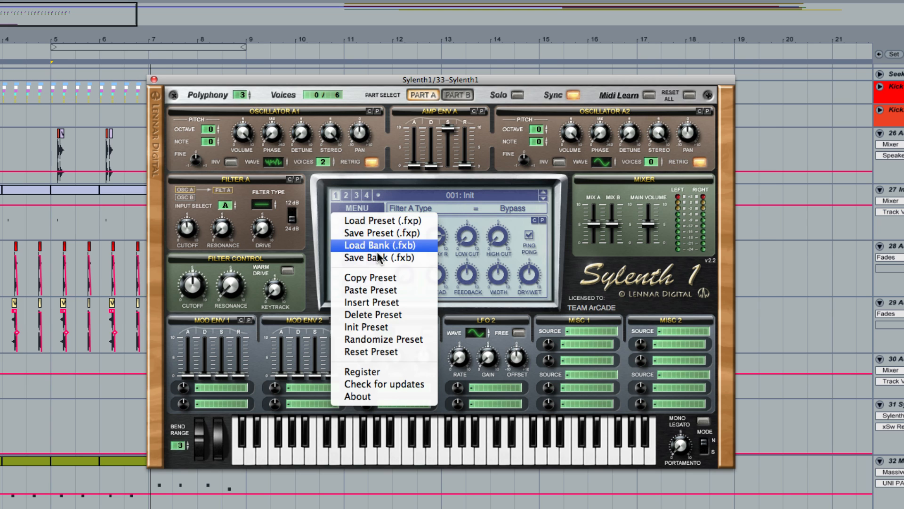
left_click(386, 327)
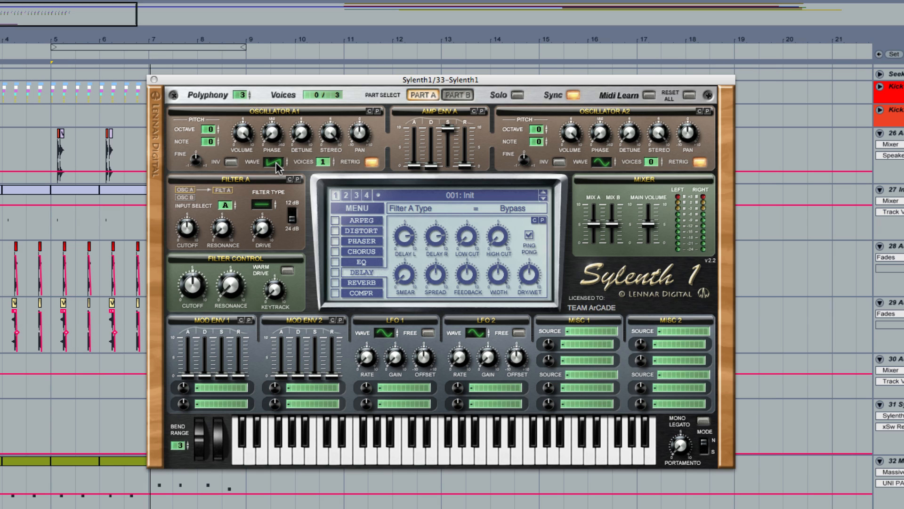
left_click_drag(274, 169, 268, 158)
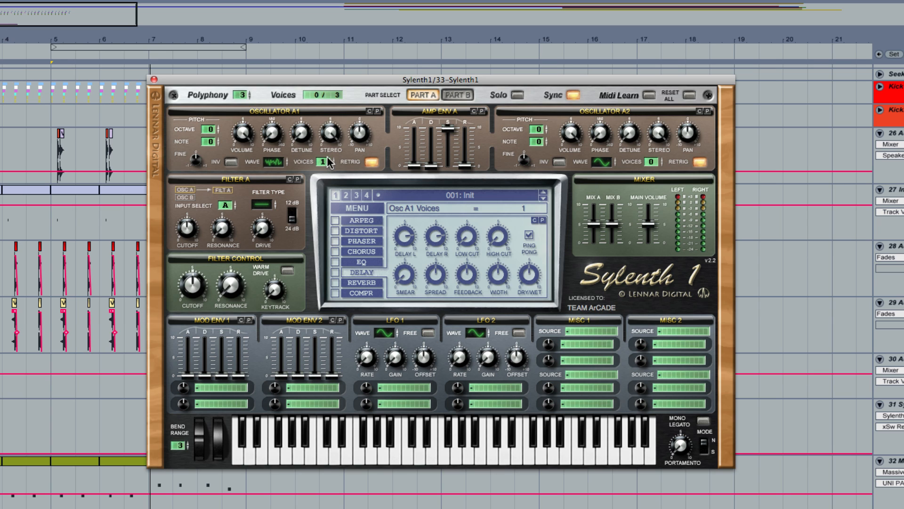
left_click(328, 155)
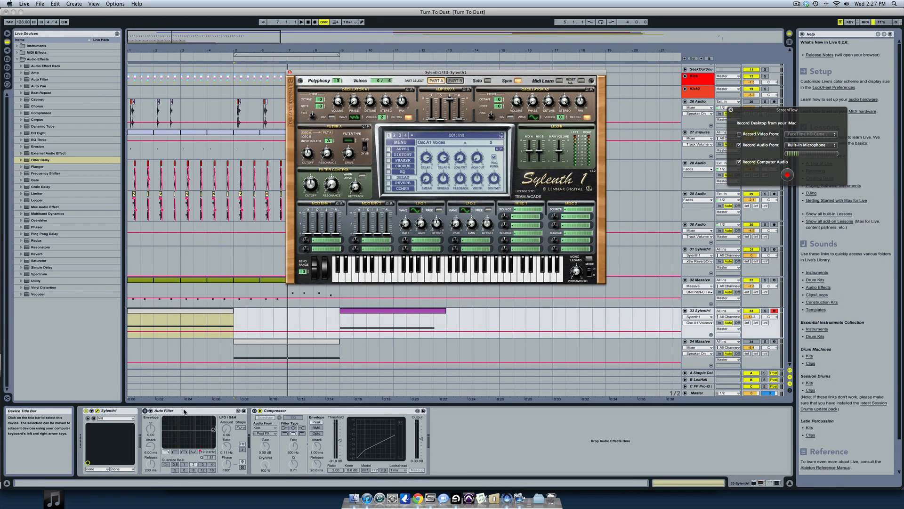
- Turn on the Auto Filter on the Sylenth1 track and show its Frequency automation
left_click(145, 411)
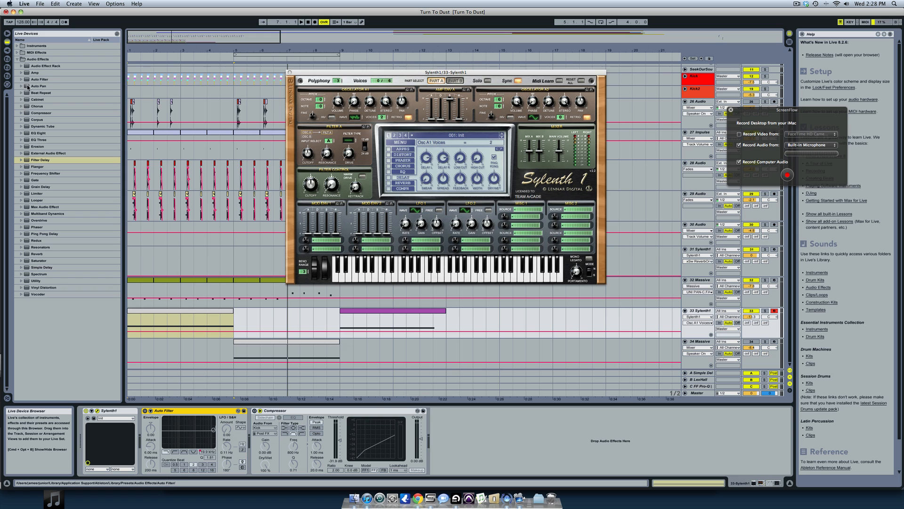
left_click(145, 413)
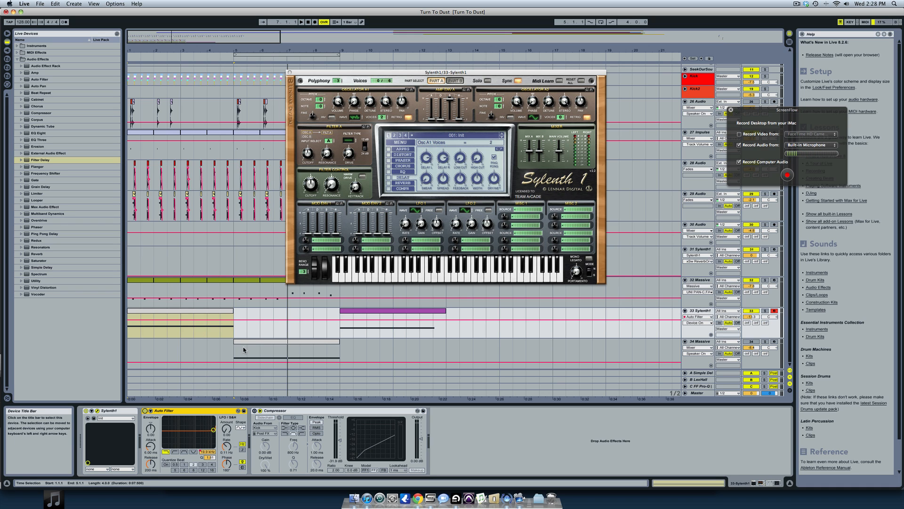
left_click(711, 323)
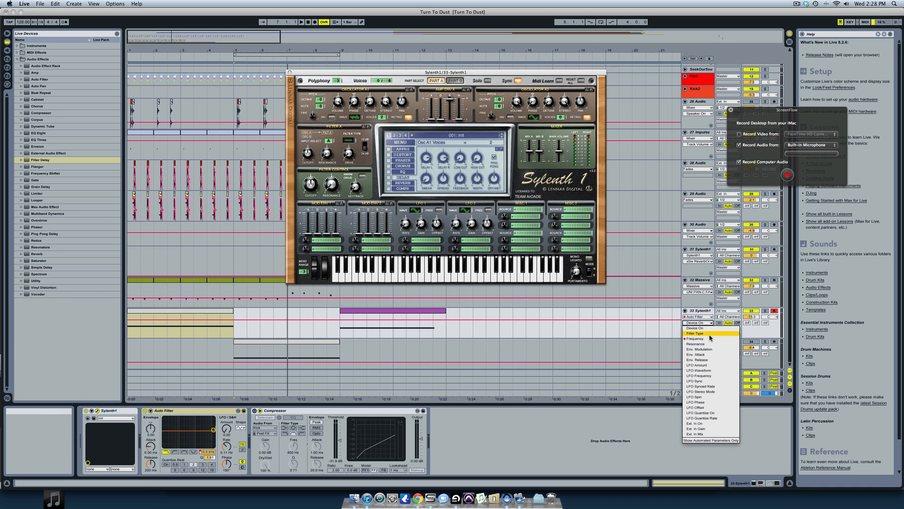
left_click(695, 339)
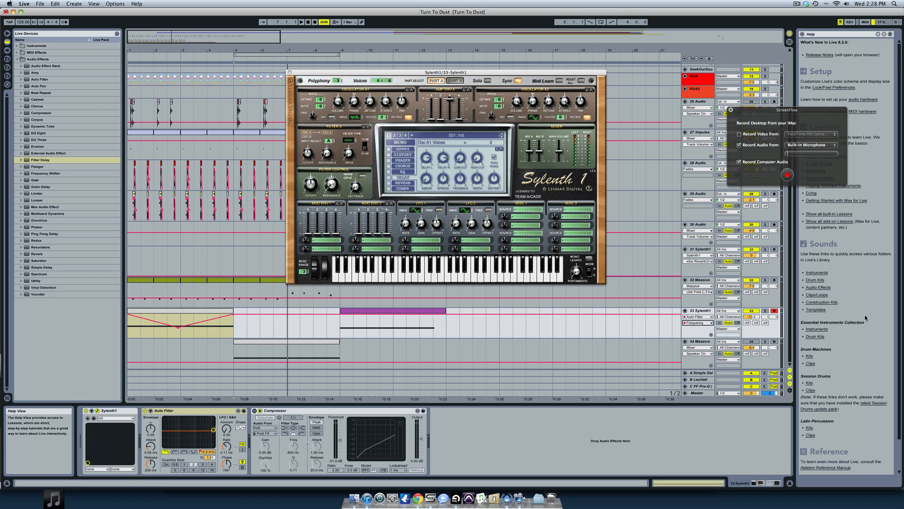
- Solo the 33 Sylenth1 track and play it back
left_click(765, 311)
key("space")
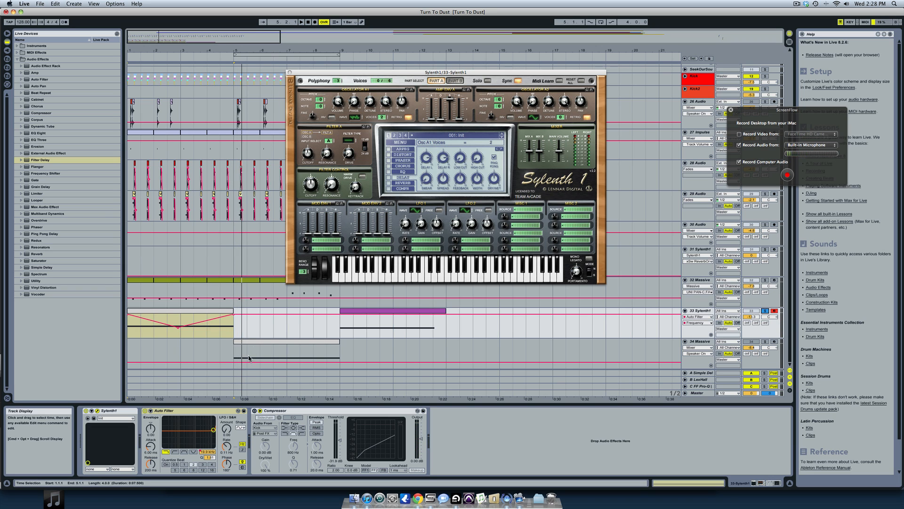
- Enable Sylenth1's delay and reverb, set the reverb Dry/Wet to about 36.19 %, and audition the sound
left_click(389, 184)
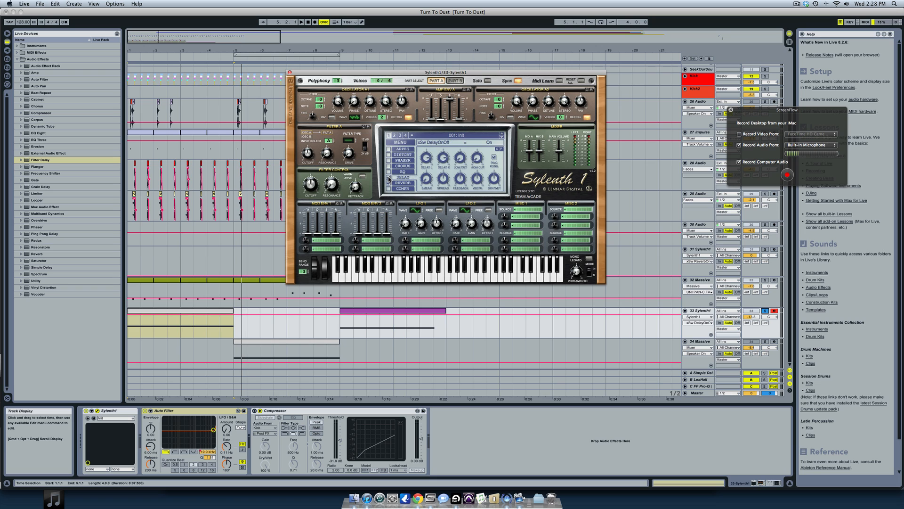
left_click(401, 183)
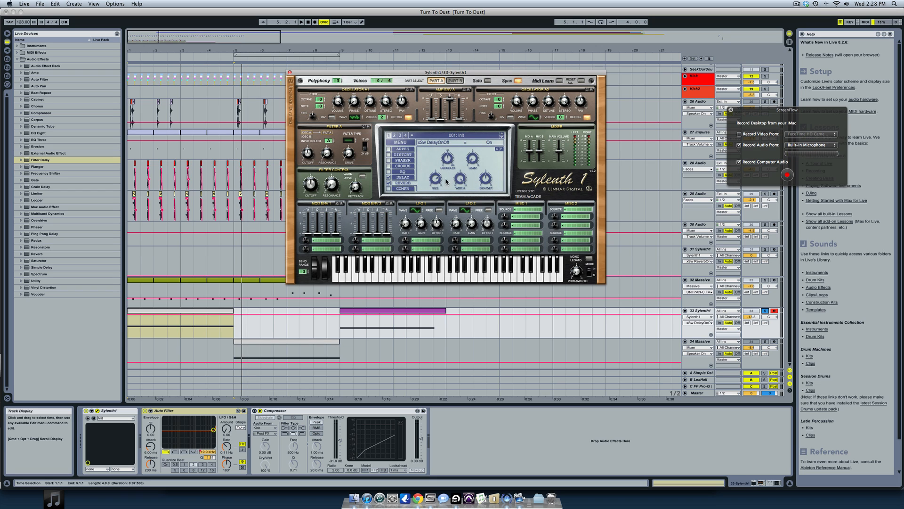
left_click(485, 189)
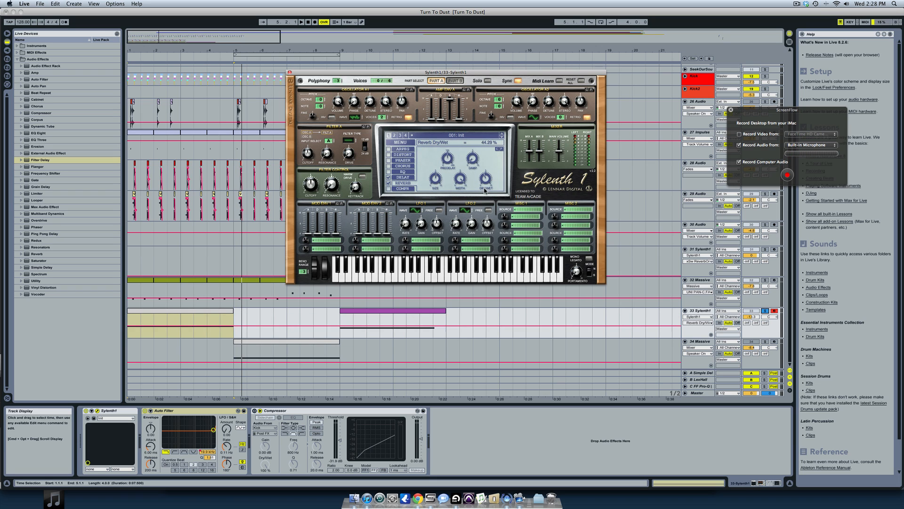
left_click_drag(485, 189, 485, 194)
key("space")
key("space")
key("space")
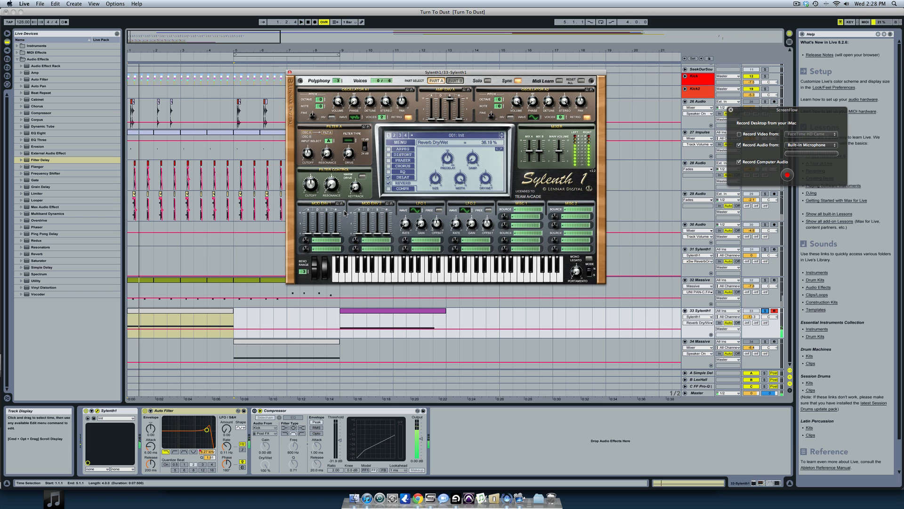
- Set Sylenth1's delay Dry/Wet to about 31.90 % and stop playback
left_click(403, 178)
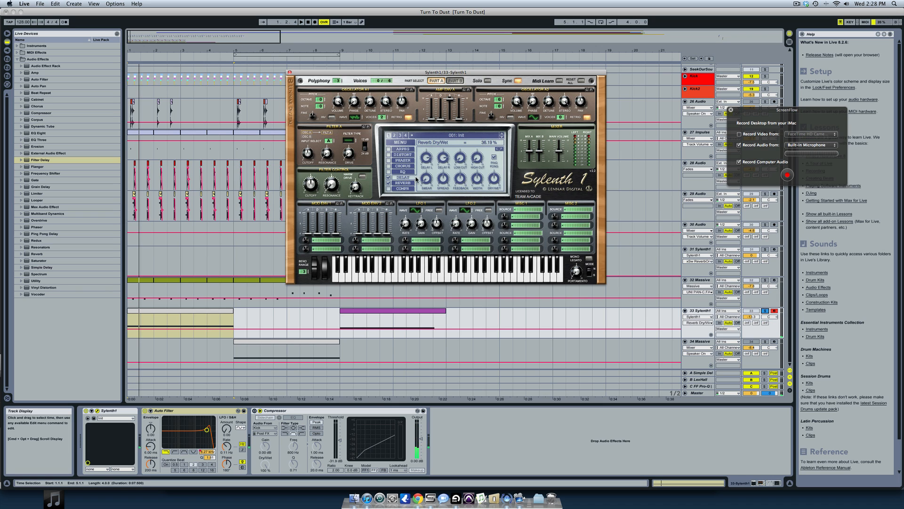
left_click_drag(462, 179, 493, 193)
key("space")
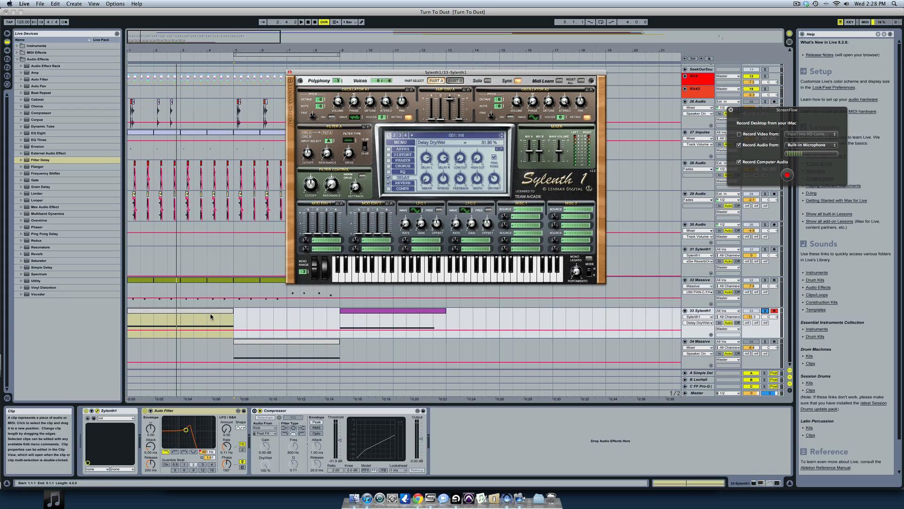
- Turn off the track's Auto Filter and set Sylenth1's Filter A to Bandpass with a cutoff of about 667.48 Hz
left_click(227, 311)
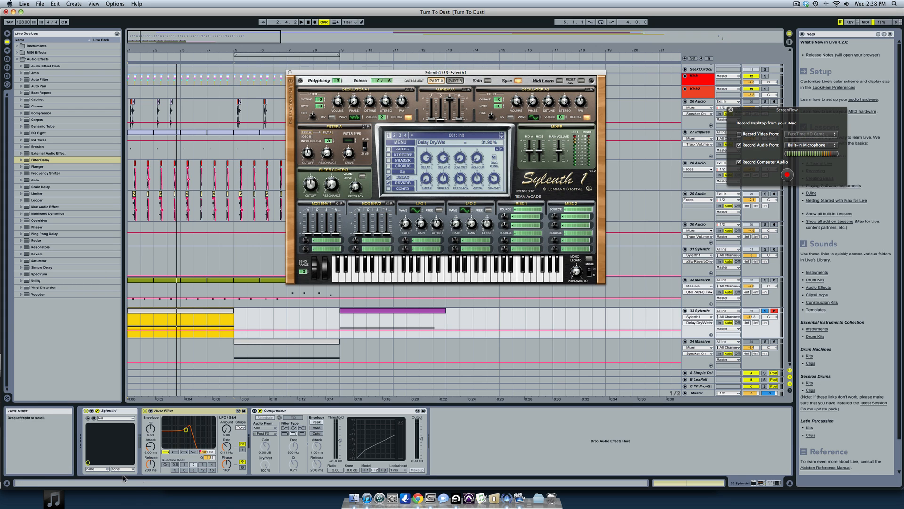
left_click(145, 413)
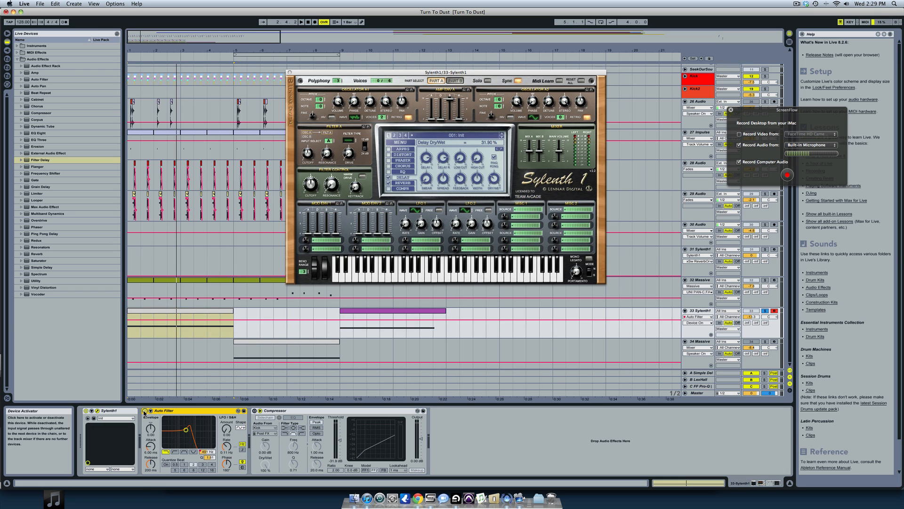
left_click(350, 140)
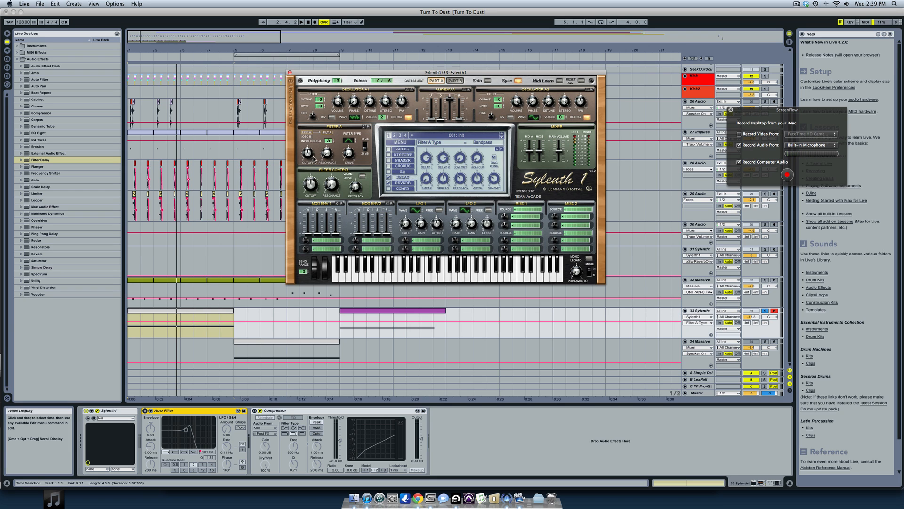
left_click_drag(307, 154, 307, 141)
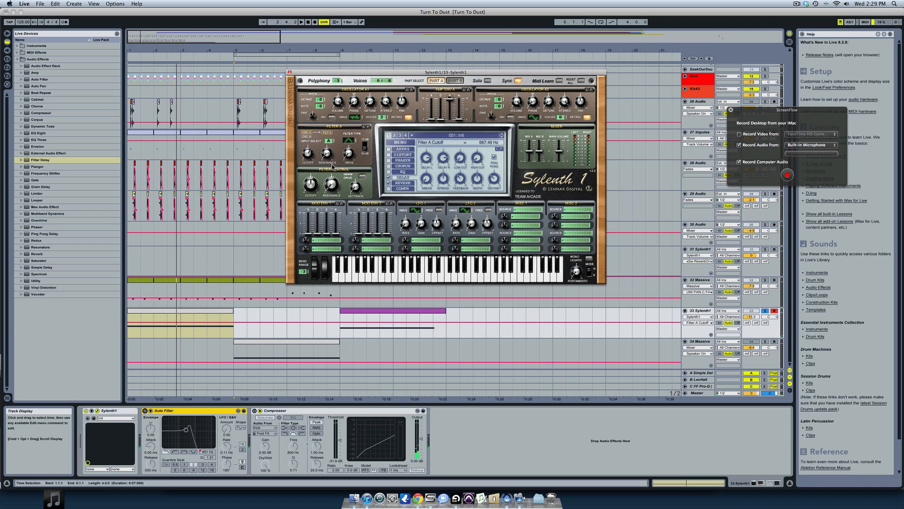
- Start a new sound in Massive on track 34 and switch off OSC1
left_click(227, 318)
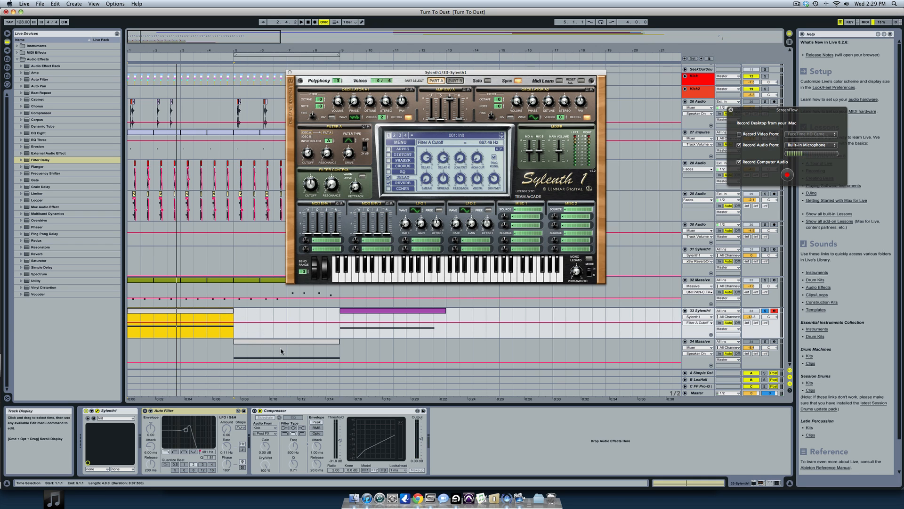
left_click(314, 344)
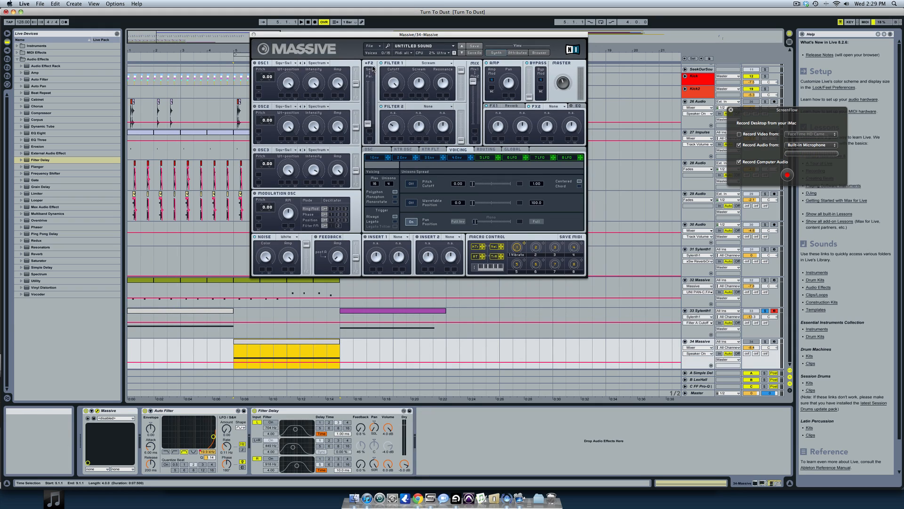
left_click(370, 46)
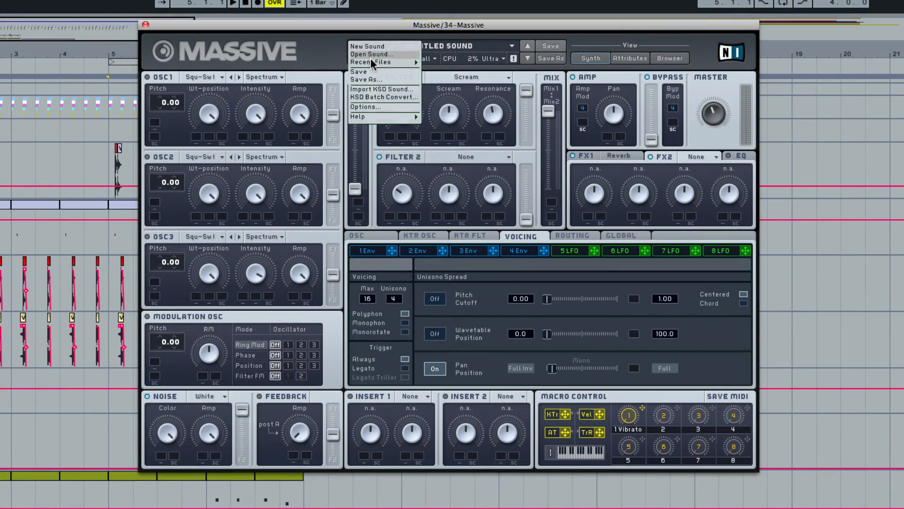
left_click(378, 47)
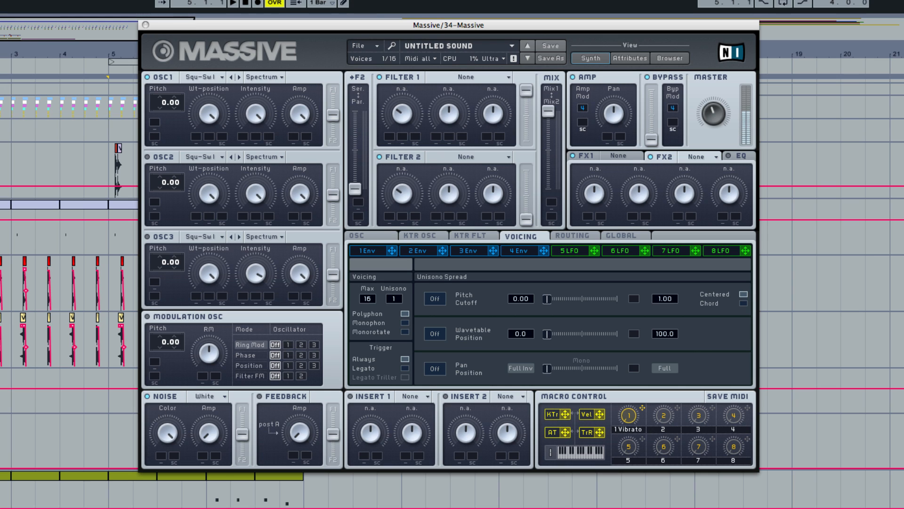
left_click(147, 79)
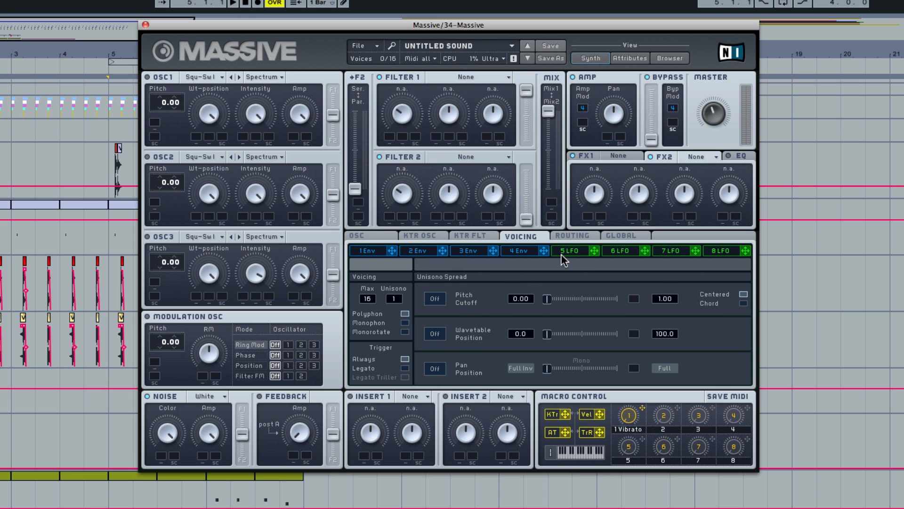
- Raise the decay level of Massive's envelope 4 to maximum
left_click(521, 250)
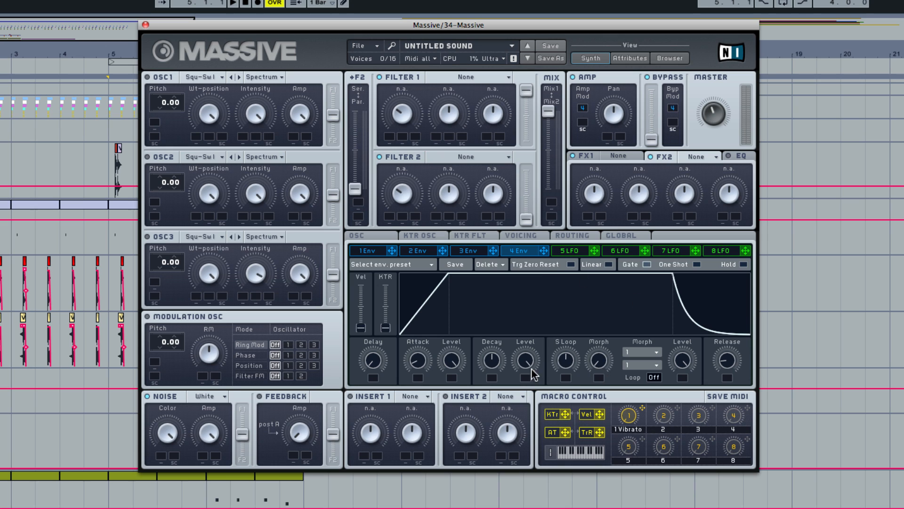
left_click_drag(532, 361, 522, 325)
- Set Massive's voicing to 4 Unisono voices and enable the Pan Position spread with a slight amount
left_click(514, 236)
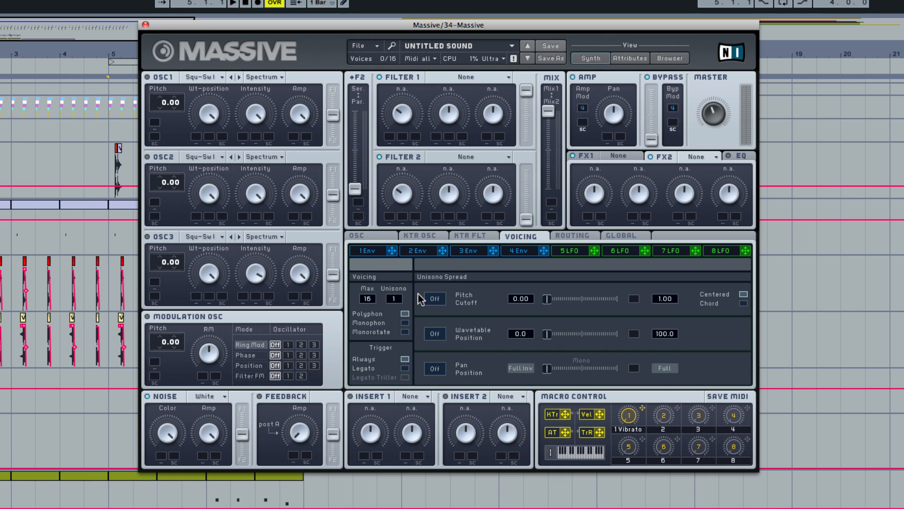
left_click_drag(398, 290, 397, 294)
left_click(435, 368)
left_click_drag(559, 372, 555, 372)
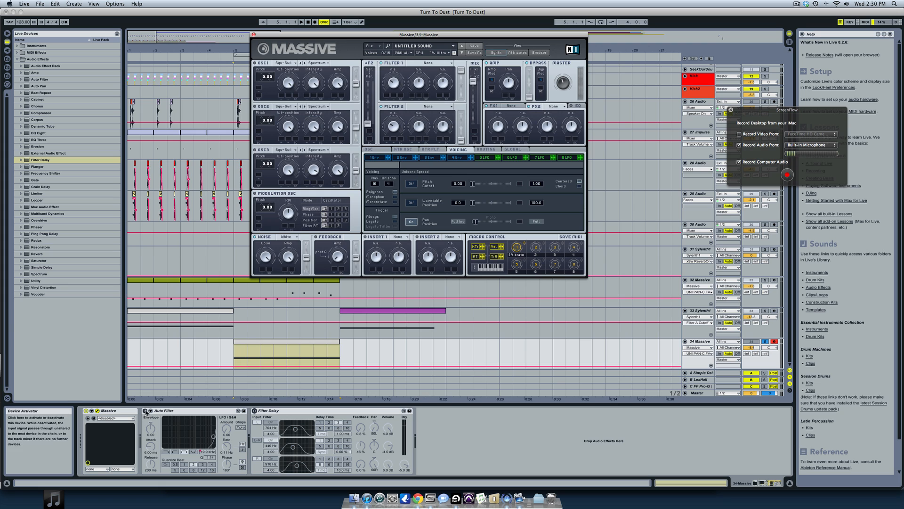
- Turn on the Auto Filter on the Massive track and play its clip
left_click(198, 410)
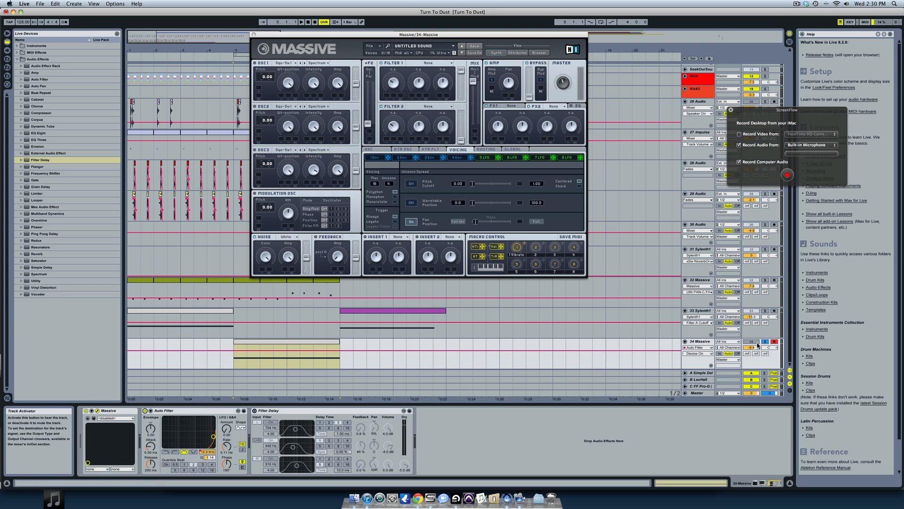
left_click(319, 344)
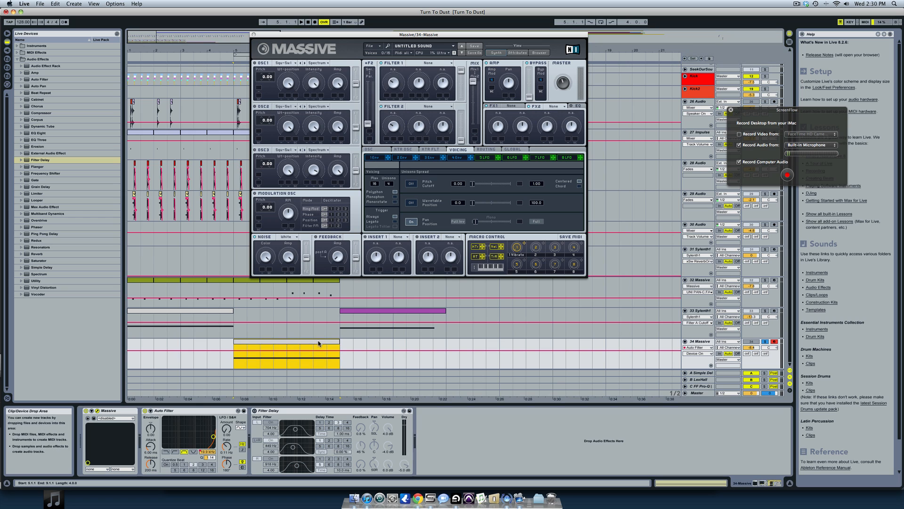
key("space")
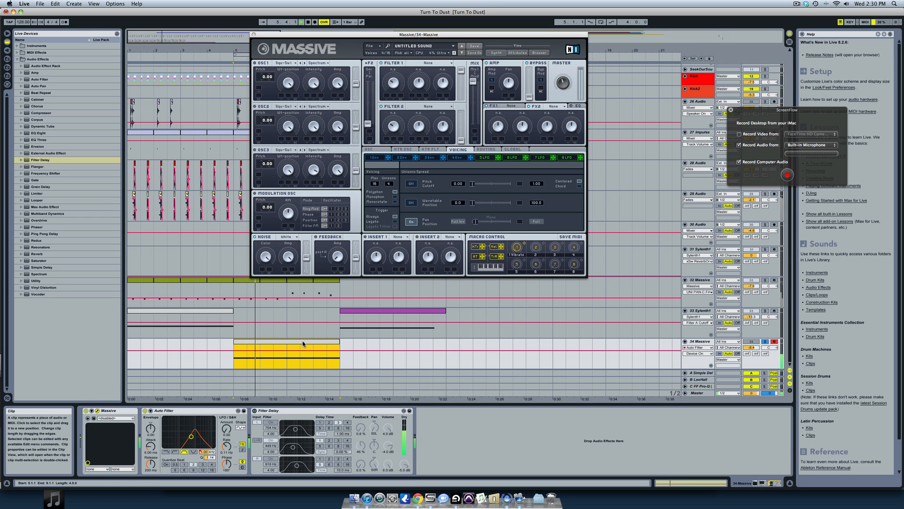
- Show the Auto Filter's Frequency automation on the Massive track
left_click(699, 354)
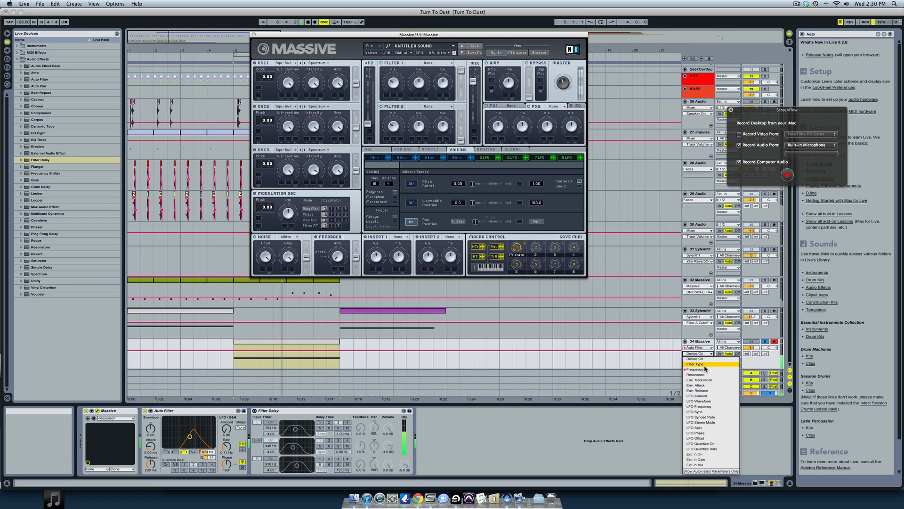
left_click(705, 369)
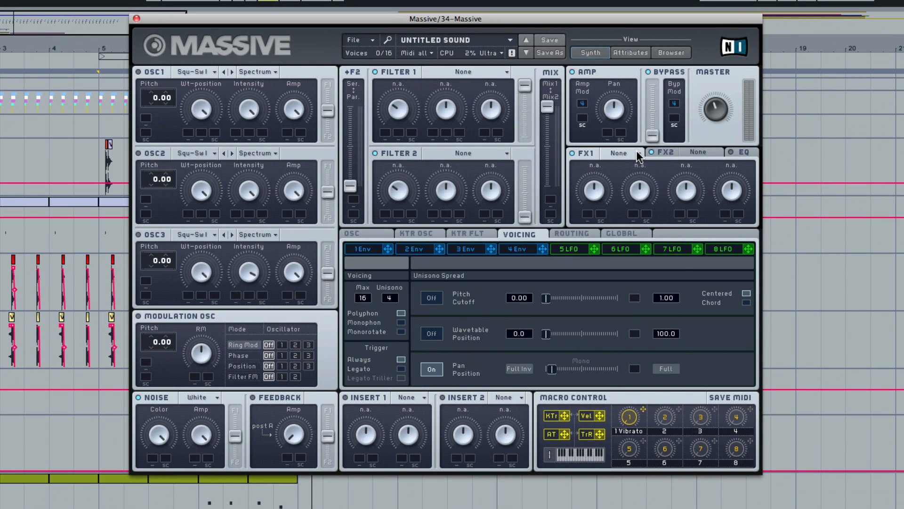
- Load Reverb in Massive's FX1 with a reduced Dry/Wet amount, and load Chorus in FX2
left_click(638, 155)
left_click(637, 159)
left_click_drag(600, 197, 600, 215)
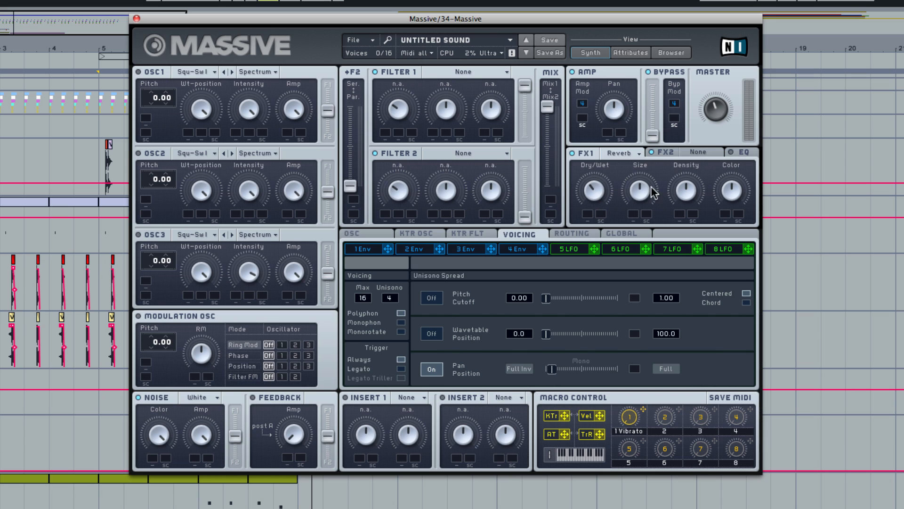
left_click(690, 151)
left_click(715, 151)
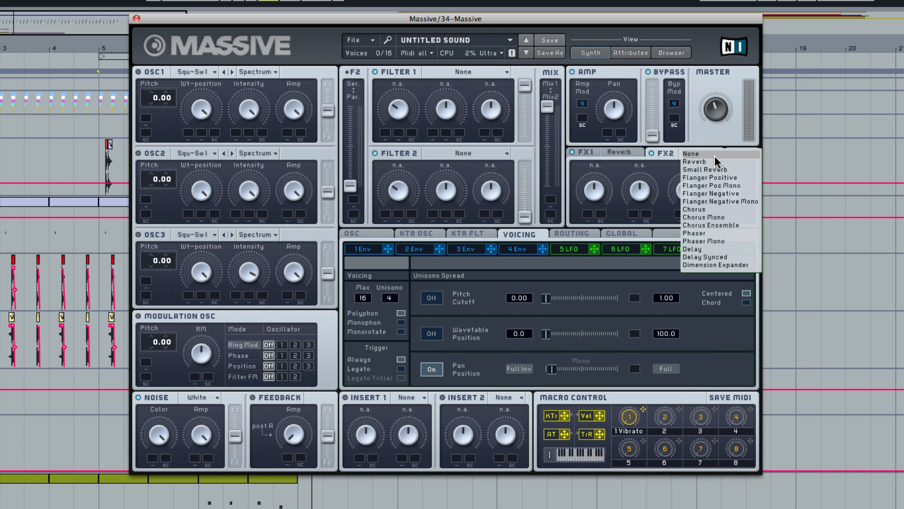
left_click(721, 210)
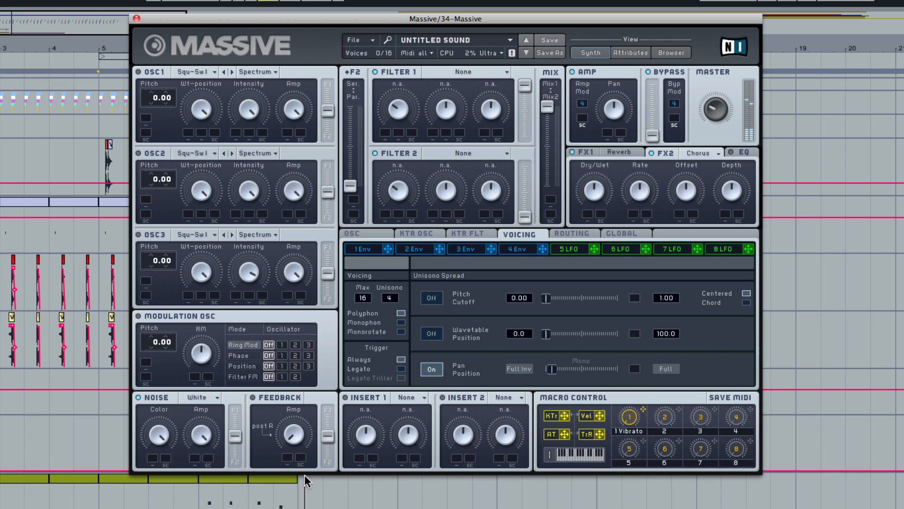
- Change Massive's noise type to Metallic and select the clip on track 34
left_click(212, 399)
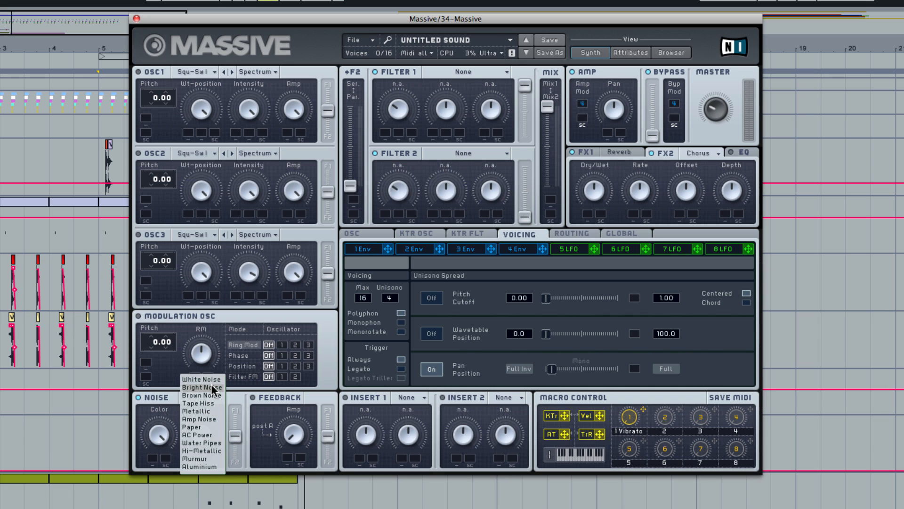
left_click(209, 410)
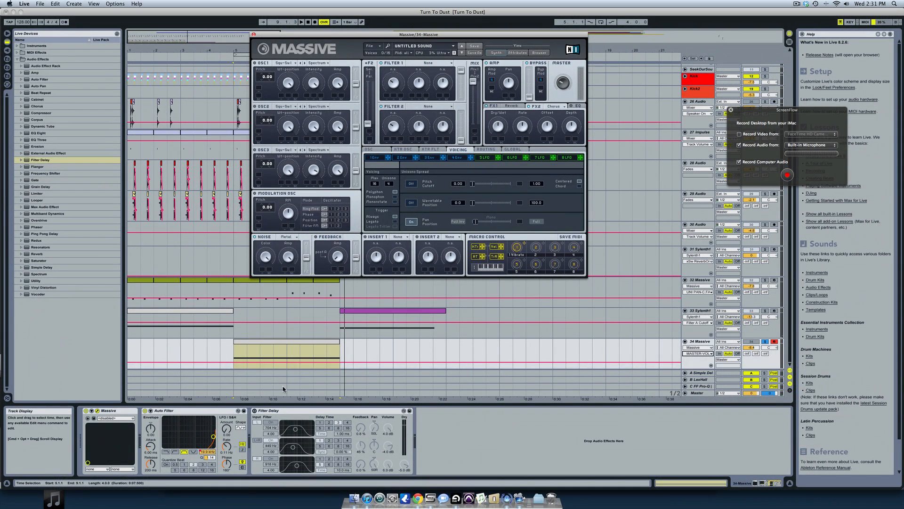
left_click(284, 347)
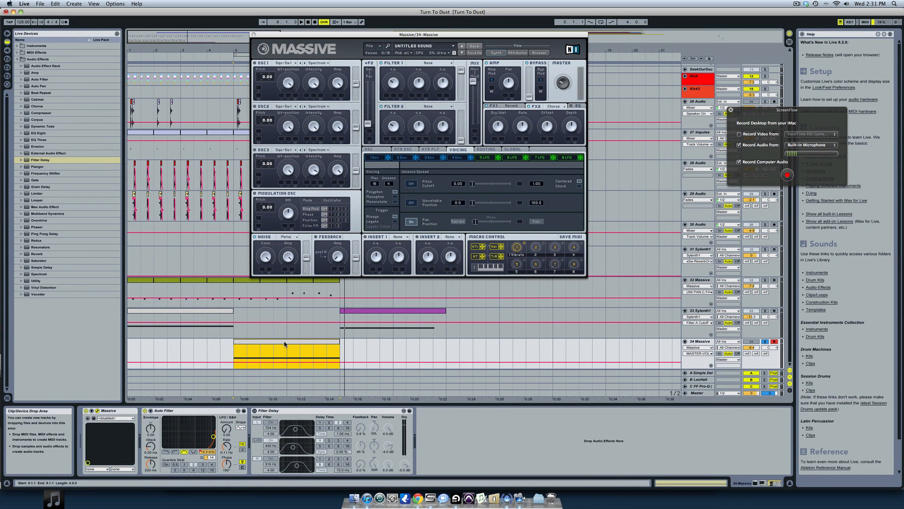
- Replace the Filter Delay on the Massive track with a fresh Filter Delay after the Auto Filter
left_click(274, 411)
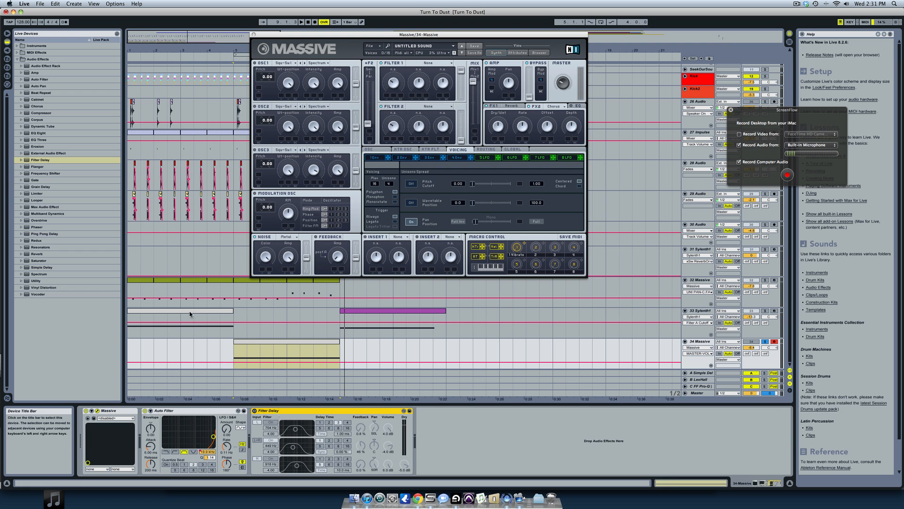
key("Delete")
left_click_drag(40, 160, 264, 437)
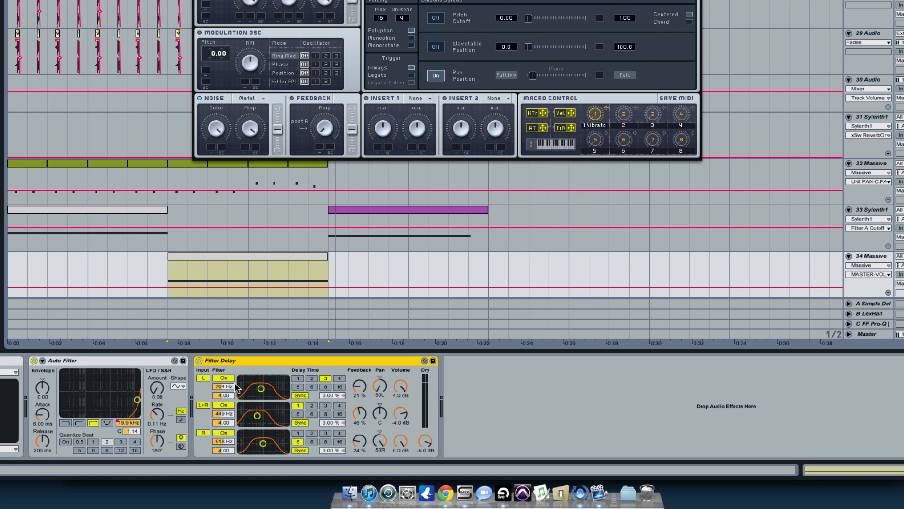
- Switch off the Filter Delay's L+R input and the filters of its L and R channels
left_click(218, 404)
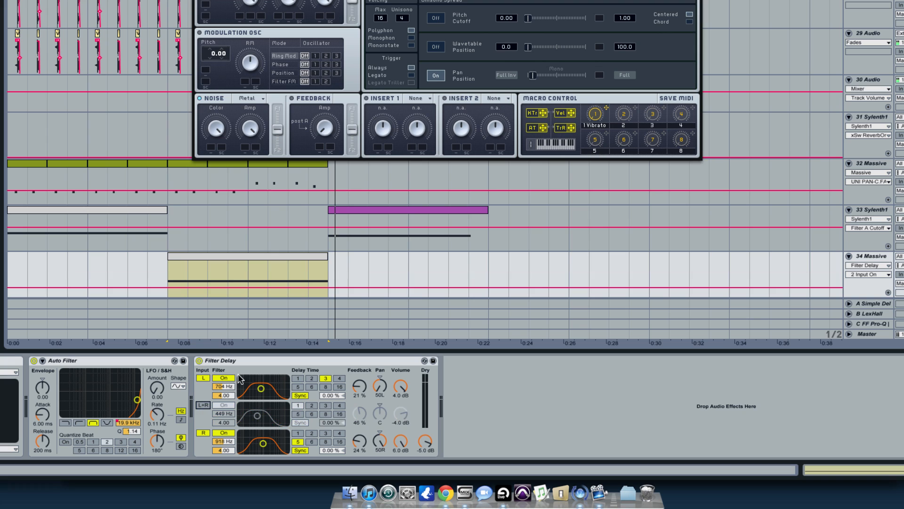
left_click(224, 378)
left_click(224, 432)
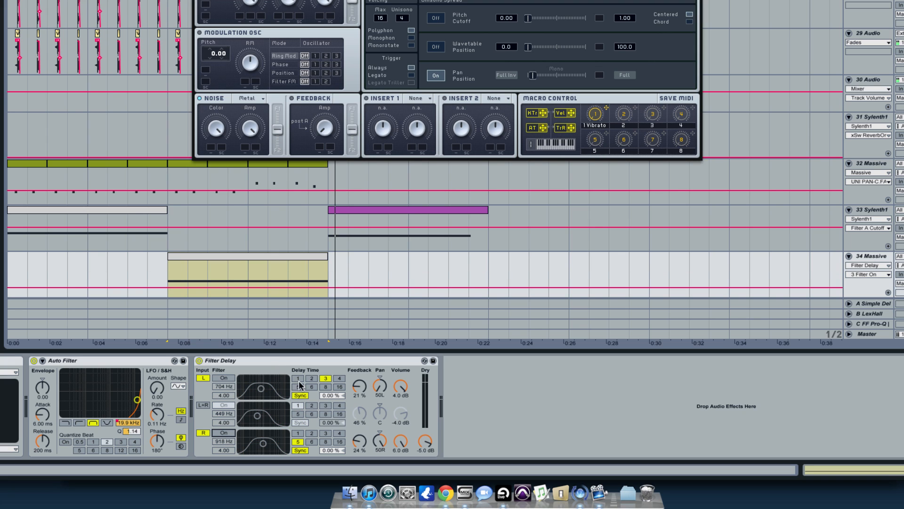
- Switch the Filter Delay's L and R channels from Sync to Time and set the R delay time to 1 ms
left_click(303, 398)
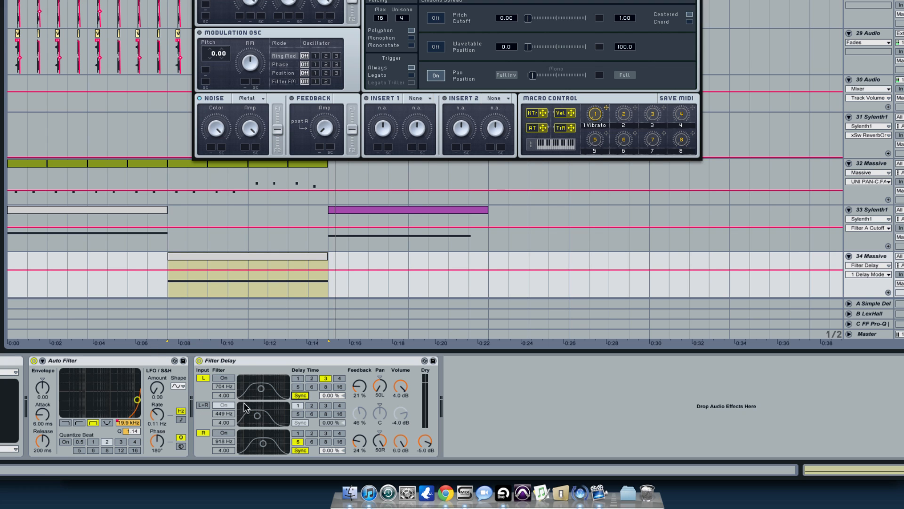
left_click(222, 255)
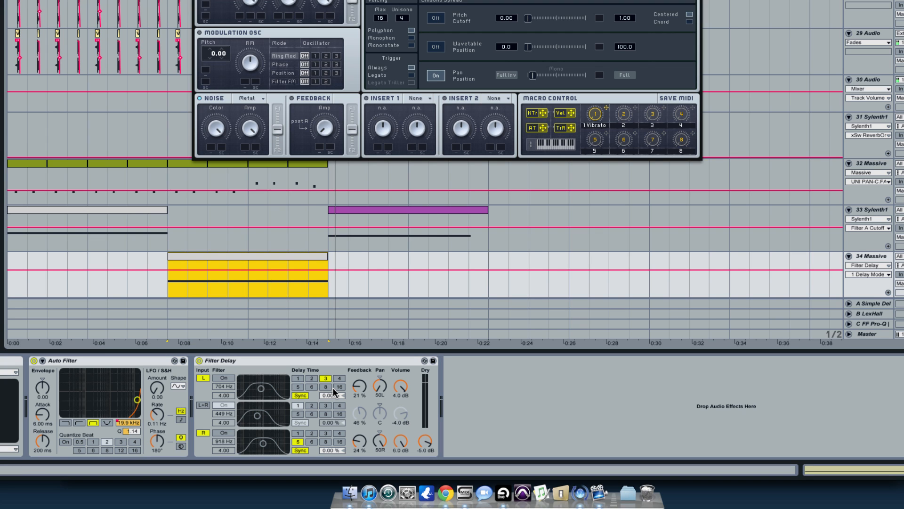
left_click(301, 396)
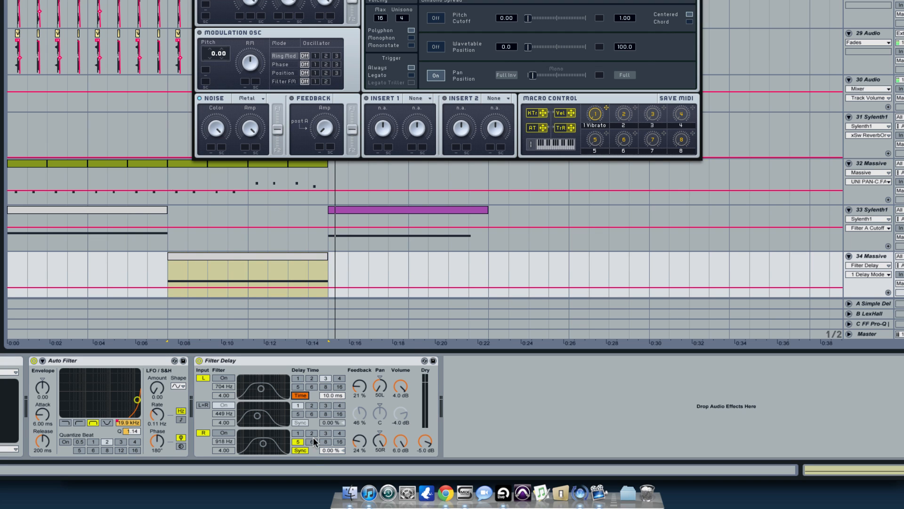
left_click(300, 451)
left_click_drag(324, 451, 325, 476)
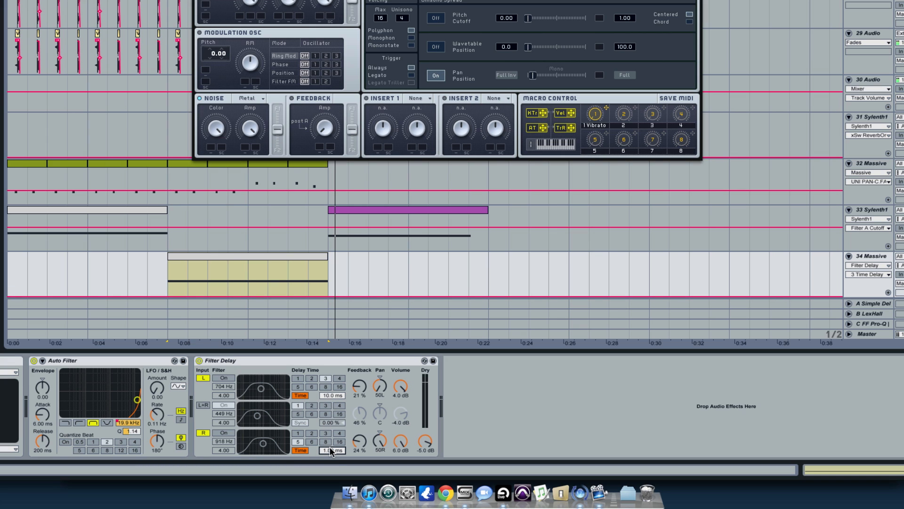
- Set the feedback of the Filter Delay's L and R channels to 0%
left_click_drag(359, 387, 360, 413)
left_click_drag(360, 443, 360, 471)
- Play the clip and bypass and re-enable the Filter Delay to compare the stereo width
key("space")
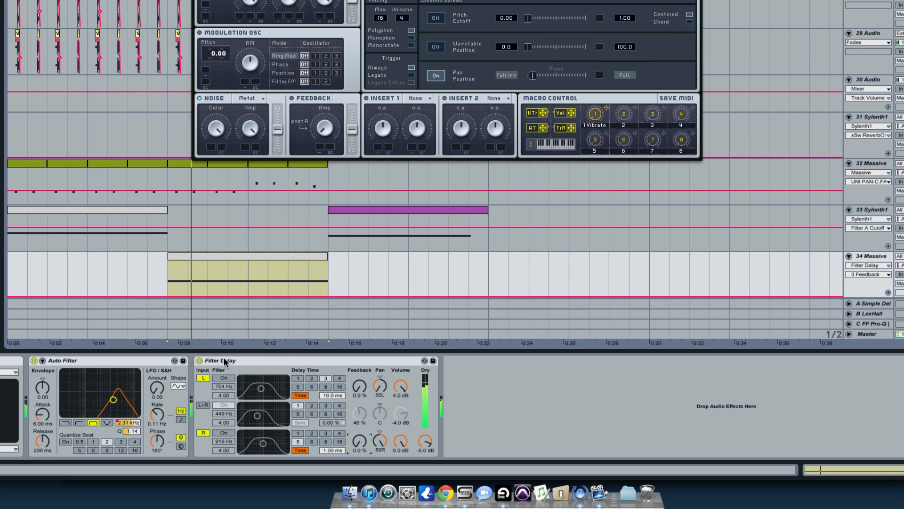
left_click(199, 361)
left_click(199, 360)
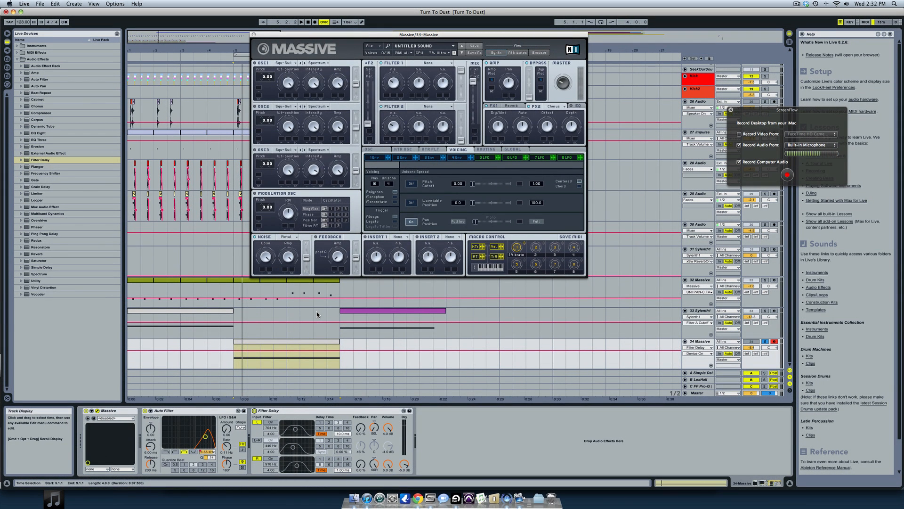
- Switch to iTunes to listen to Awakening (Original Mix) as a reference, and return to Ableton Live
left_click(367, 499)
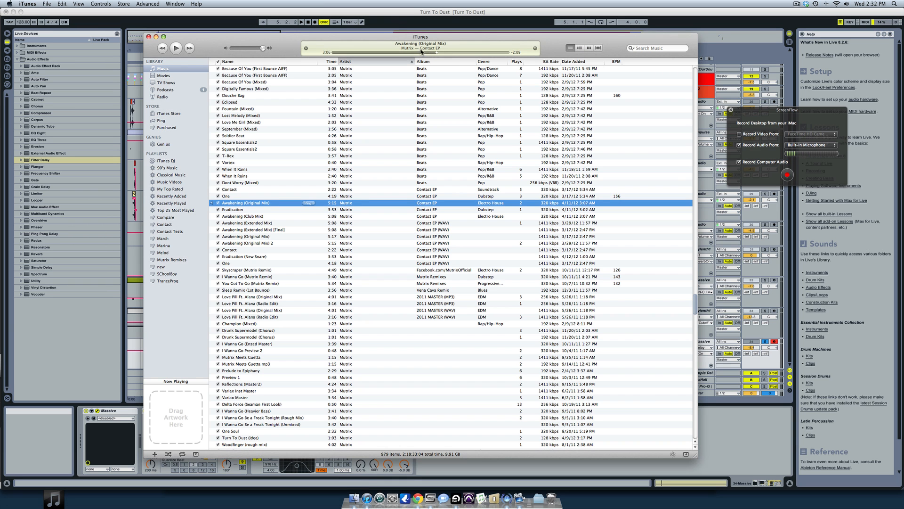
left_click(399, 13)
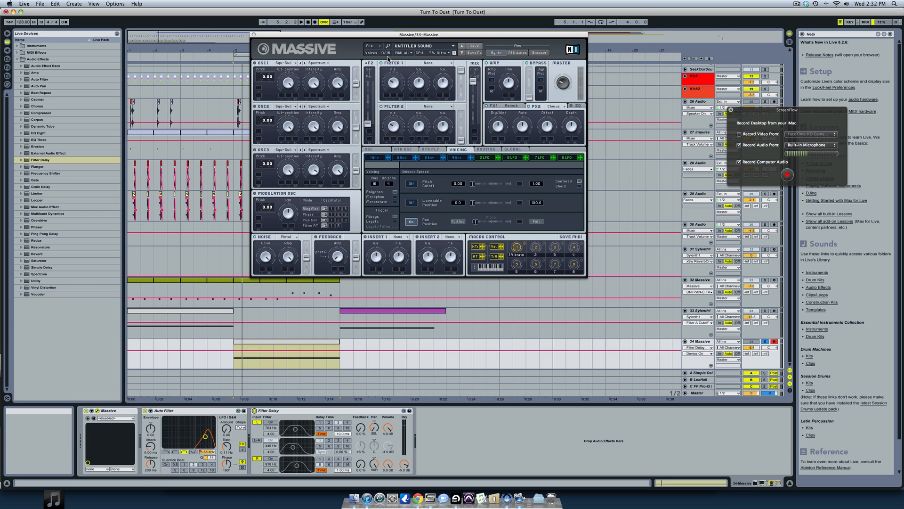
left_click(367, 498)
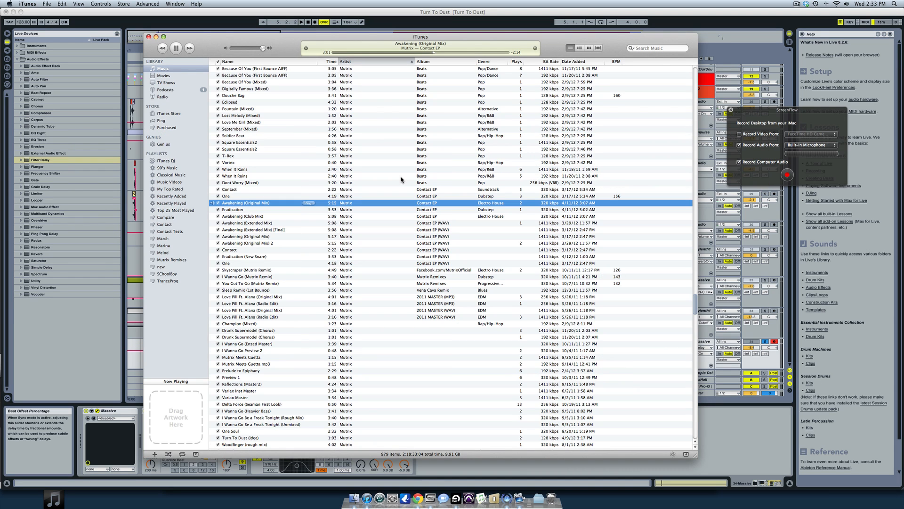
left_click(397, 14)
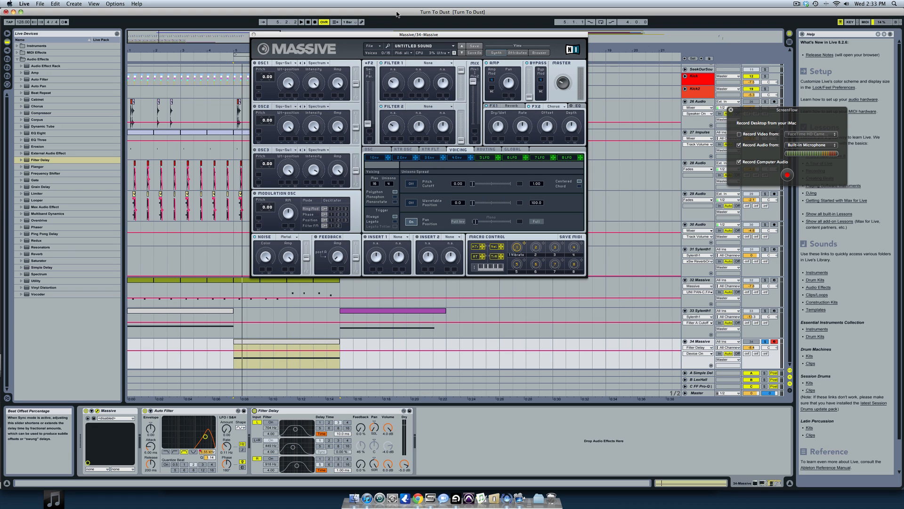